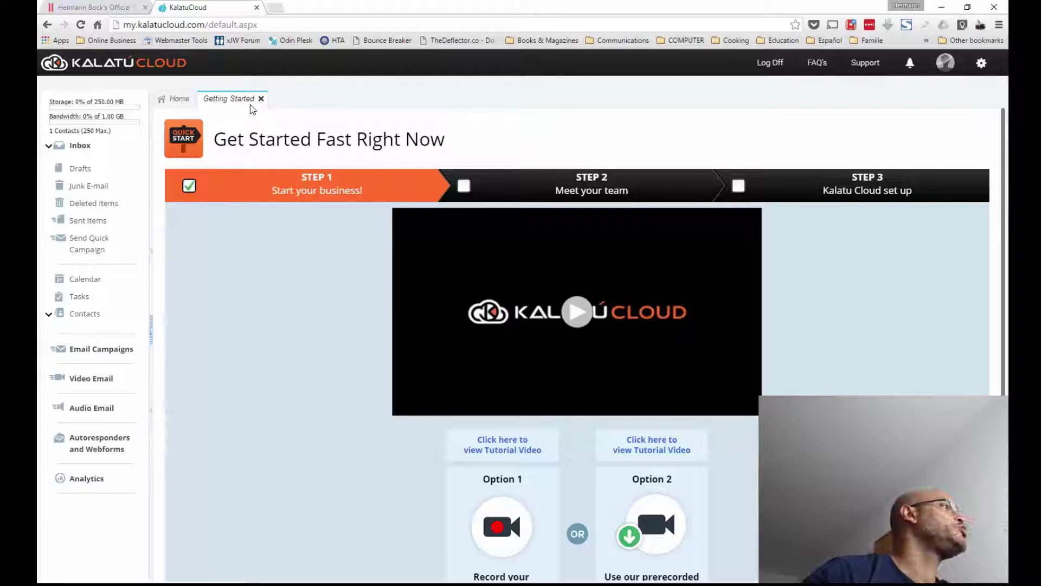
Review Step 1 of the Getting Started guide, down to its two video options.
click(177, 103)
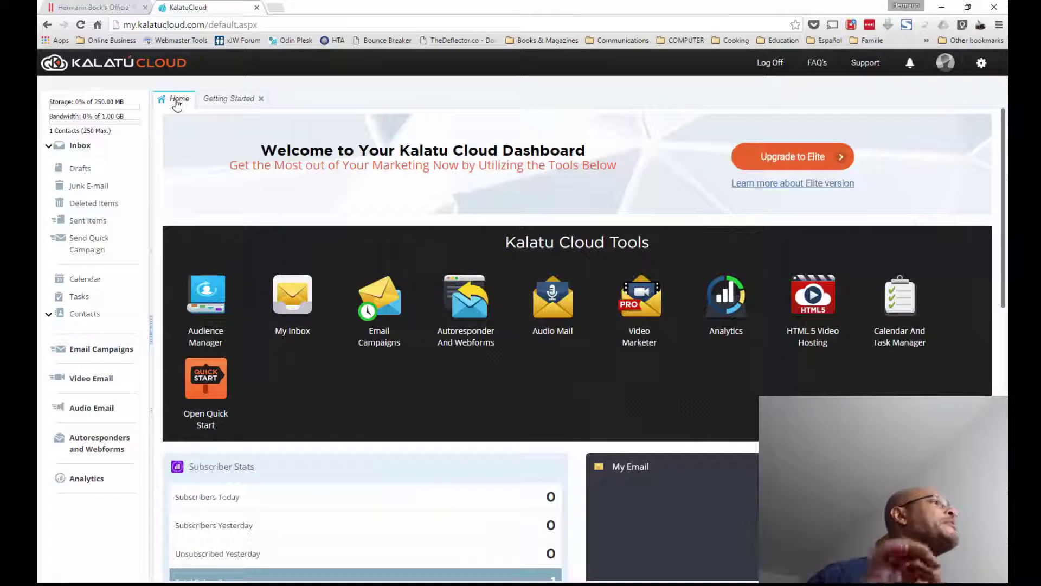
click(217, 102)
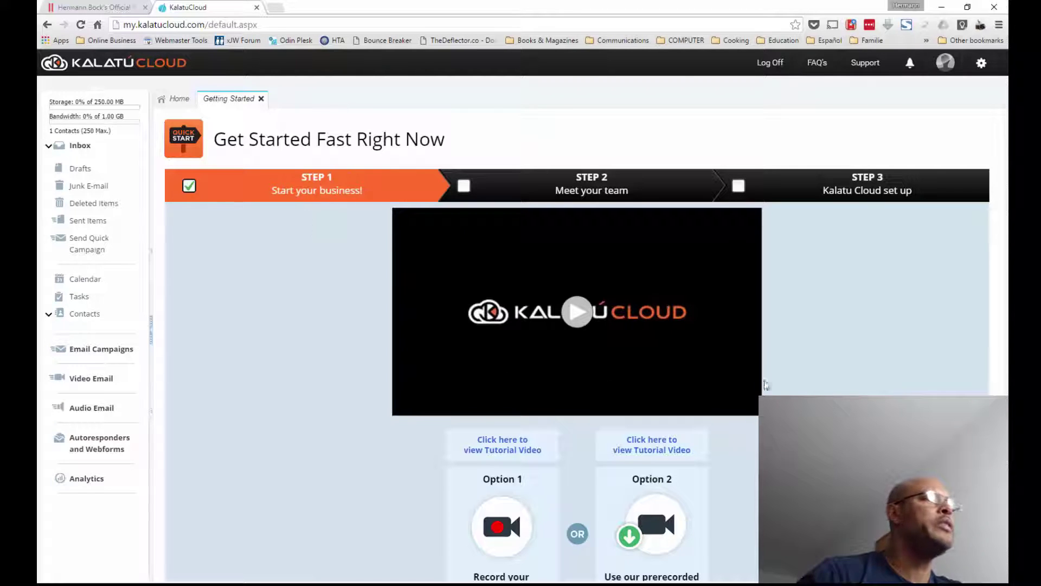
scroll(811, 355, down, 1)
scroll(812, 354, down, 2)
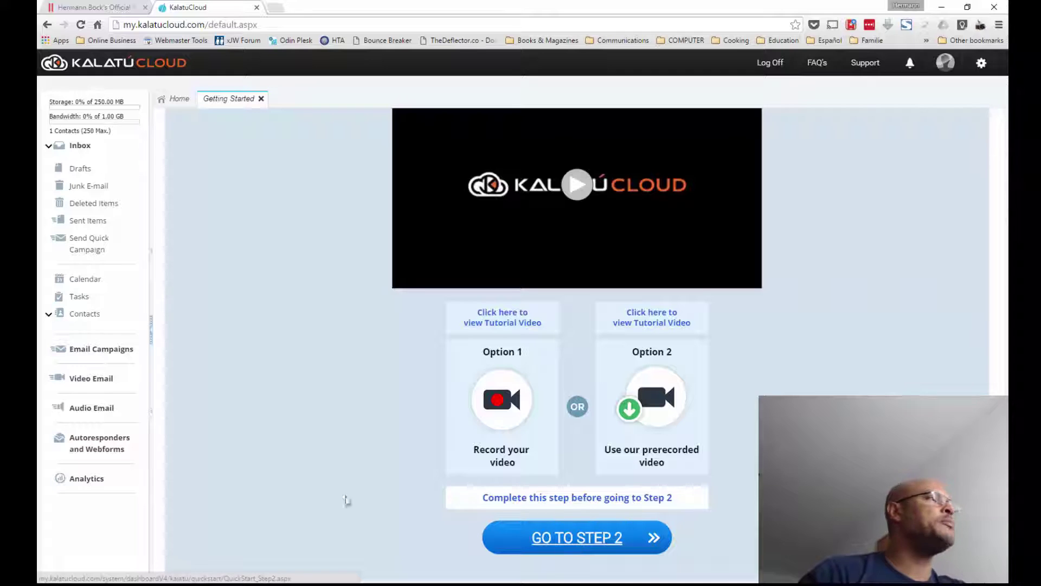
Open Step 2 of the Getting Started guide and review its list of team tasks and invitation links.
click(326, 485)
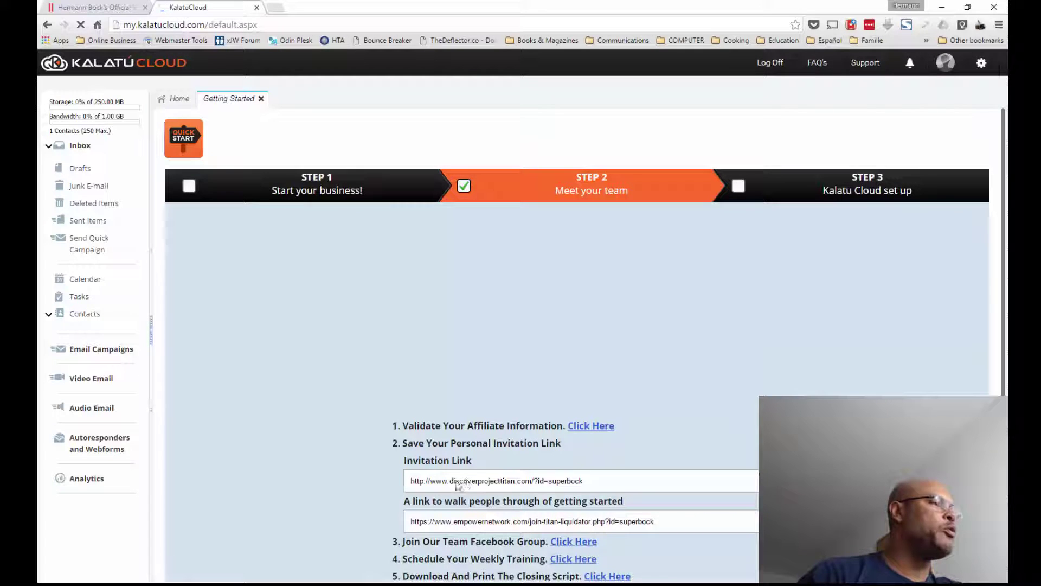
scroll(528, 481, down, 2)
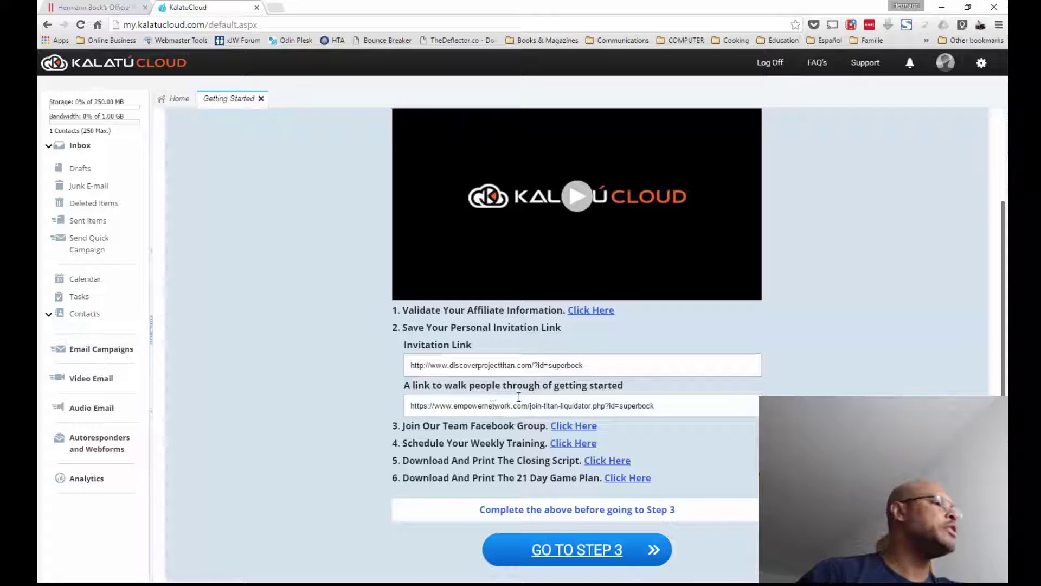
scroll(769, 394, up, 1)
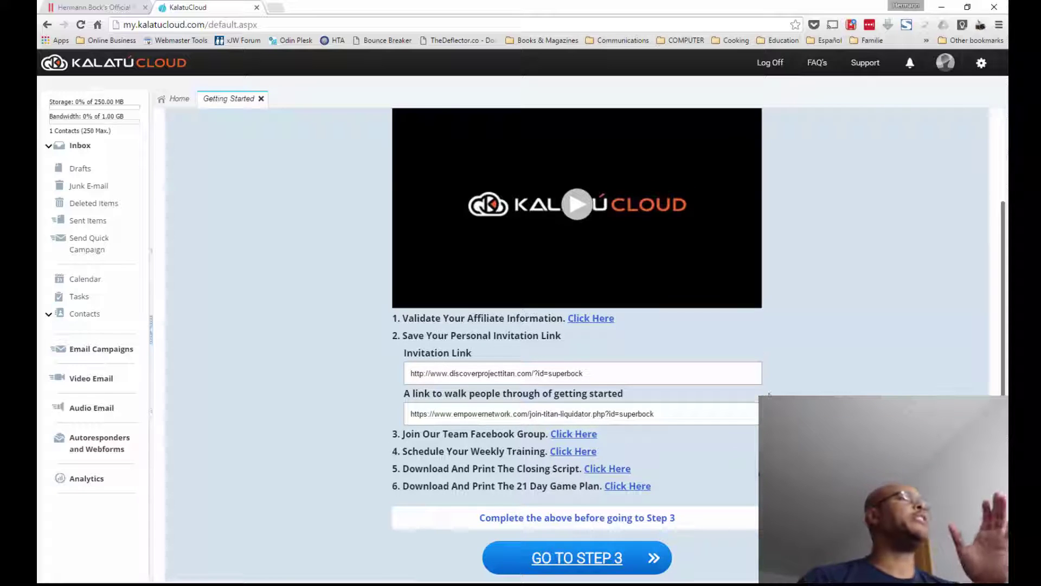
scroll(764, 390, up, 2)
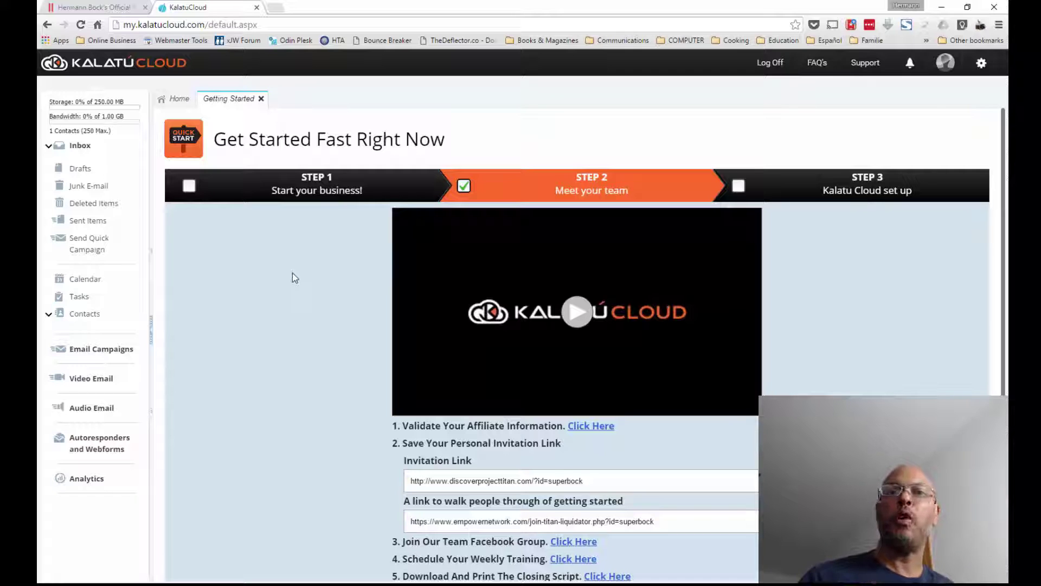
Open a blank new contact form from the Audience Manager on the home dashboard.
click(178, 98)
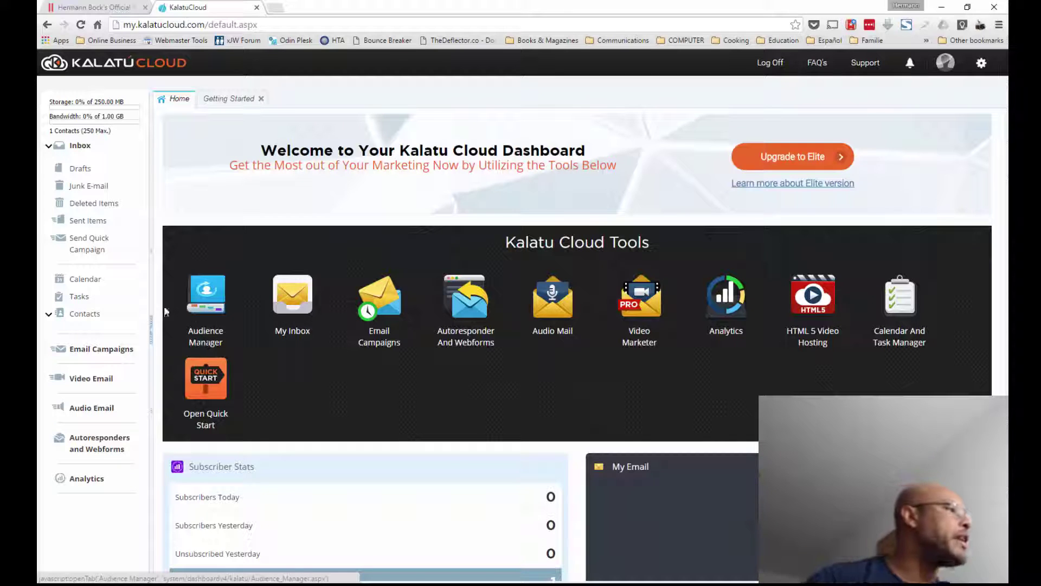
click(213, 319)
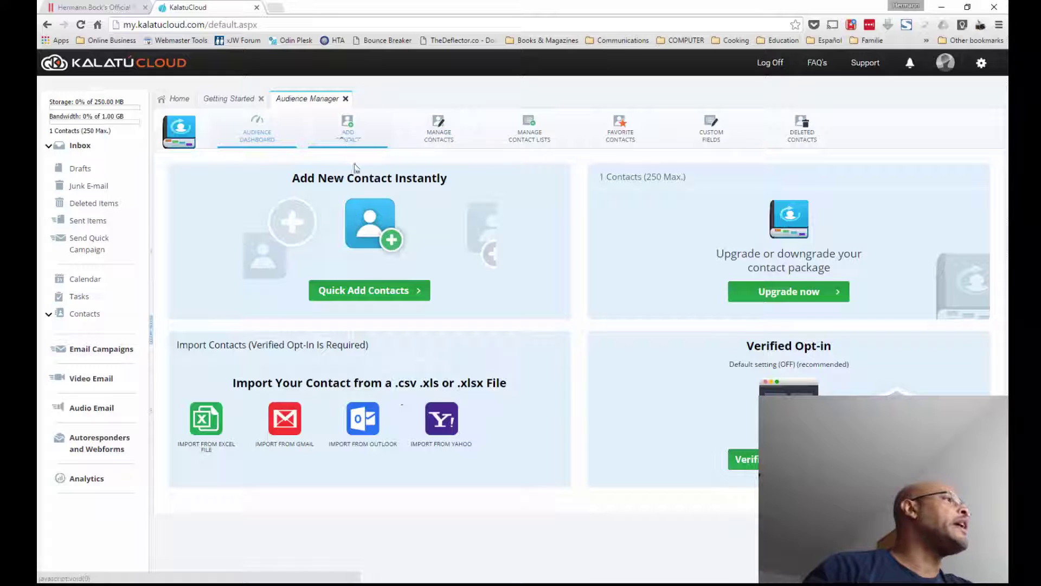
click(346, 132)
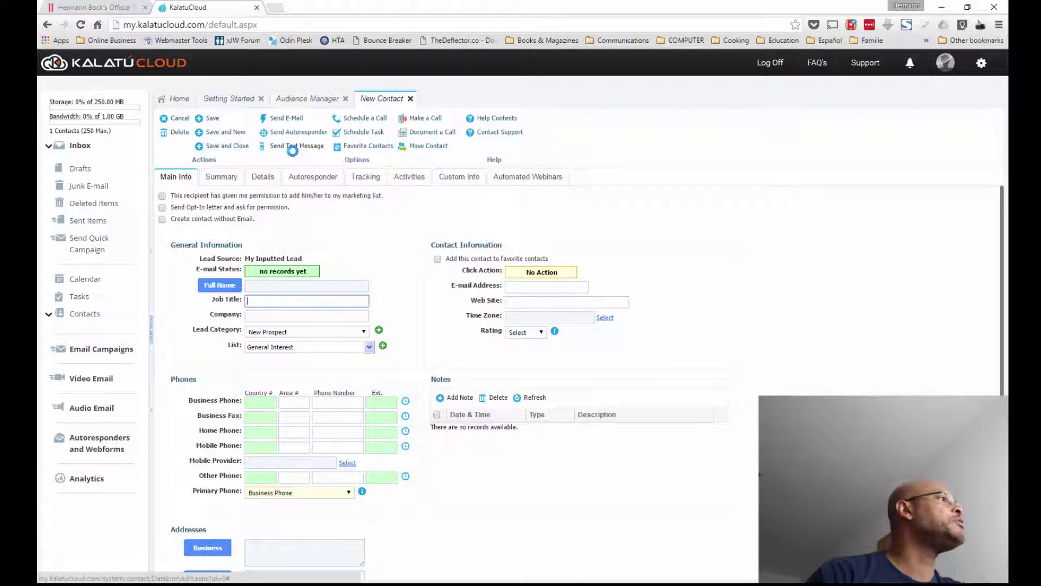
View the new contact's Summary and Details sections and try to open its Autoresponder and Tracking sections.
click(228, 182)
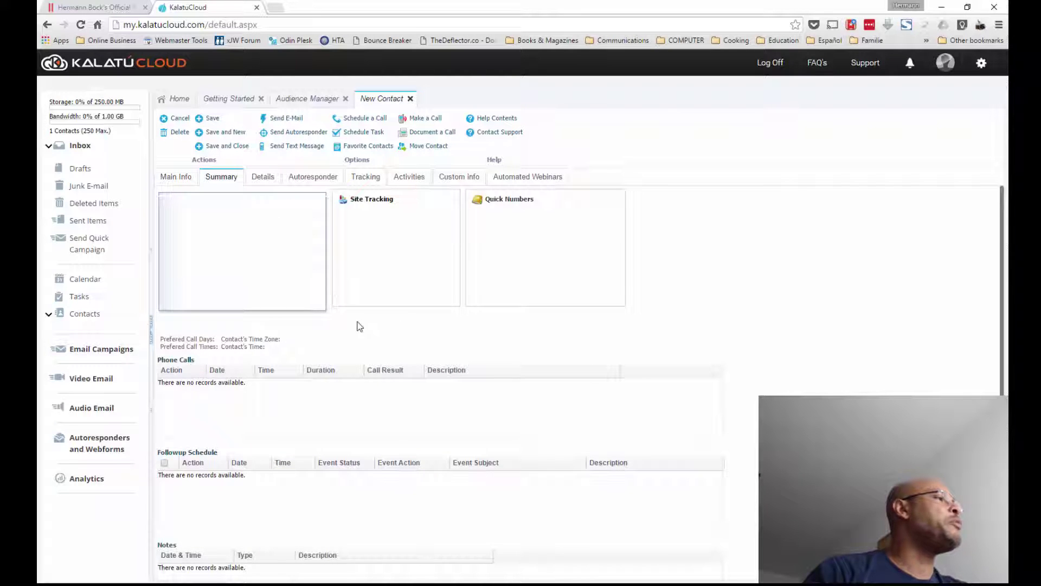
click(266, 180)
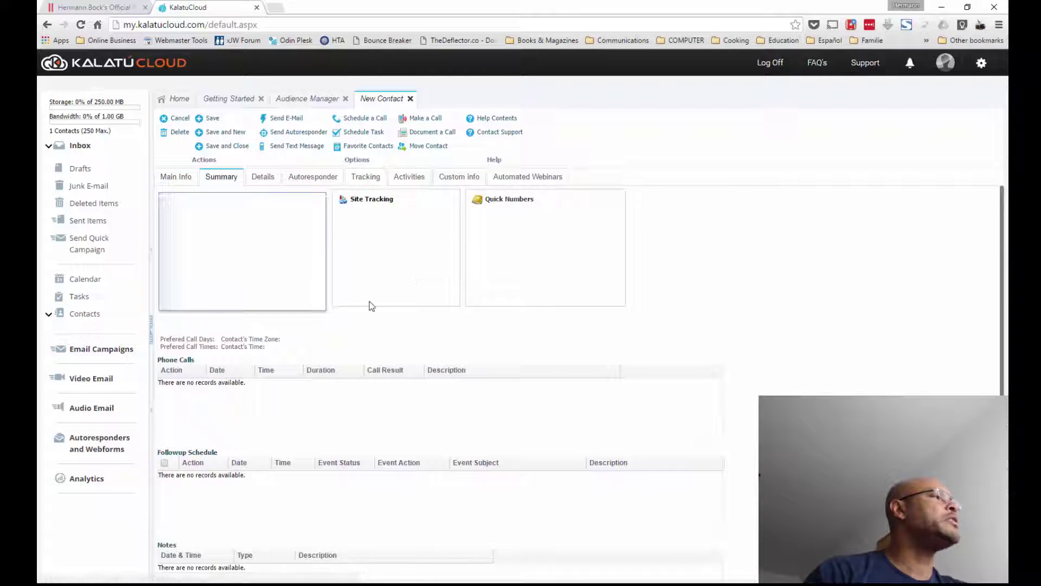
click(322, 183)
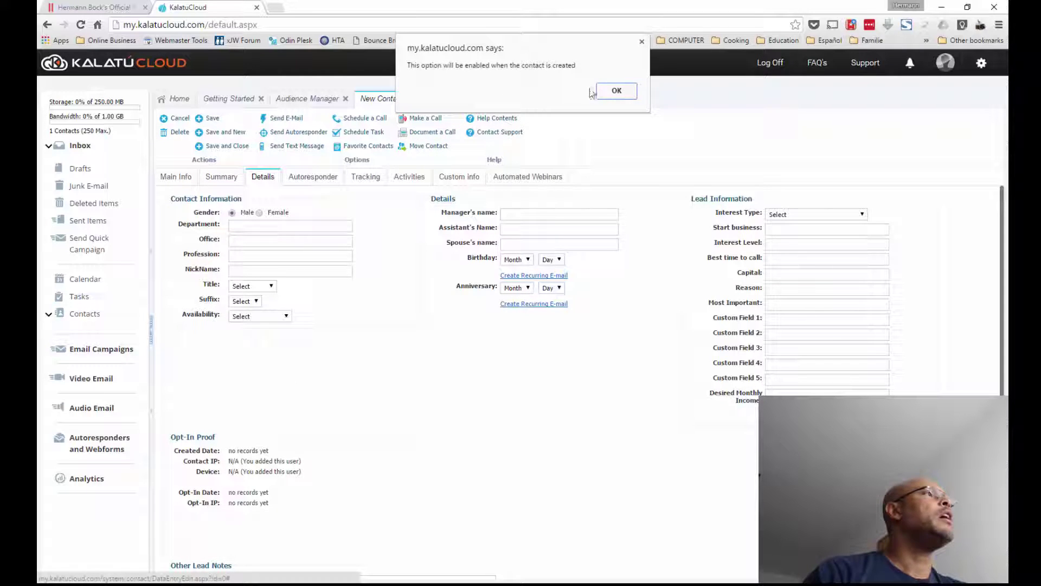
click(617, 91)
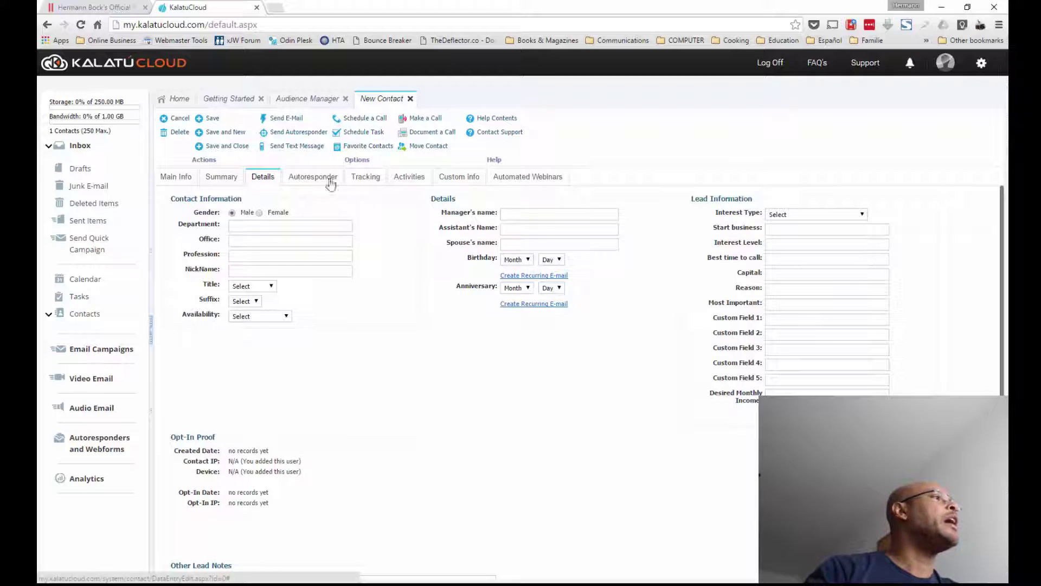
click(364, 181)
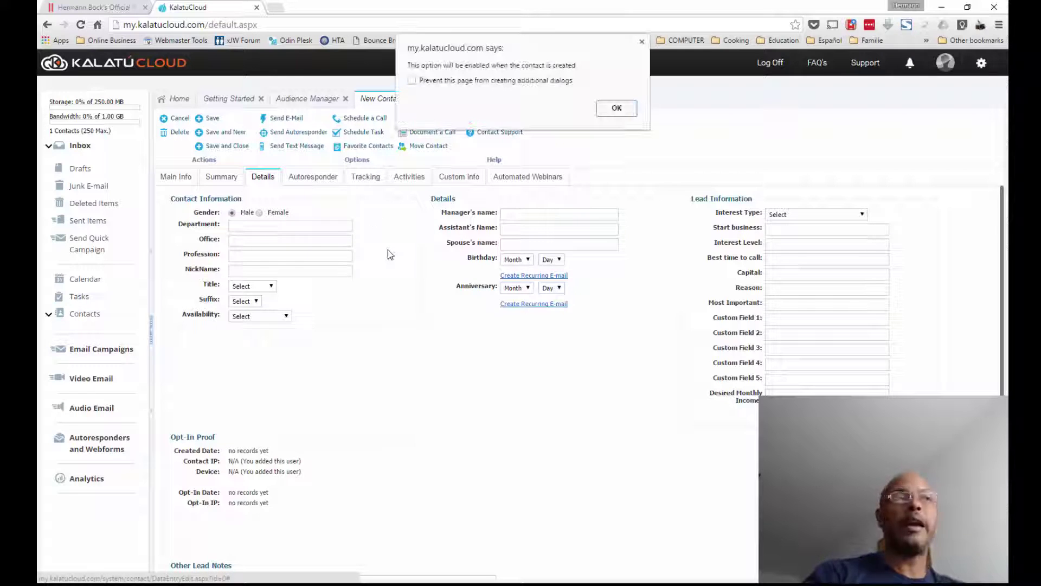
click(615, 107)
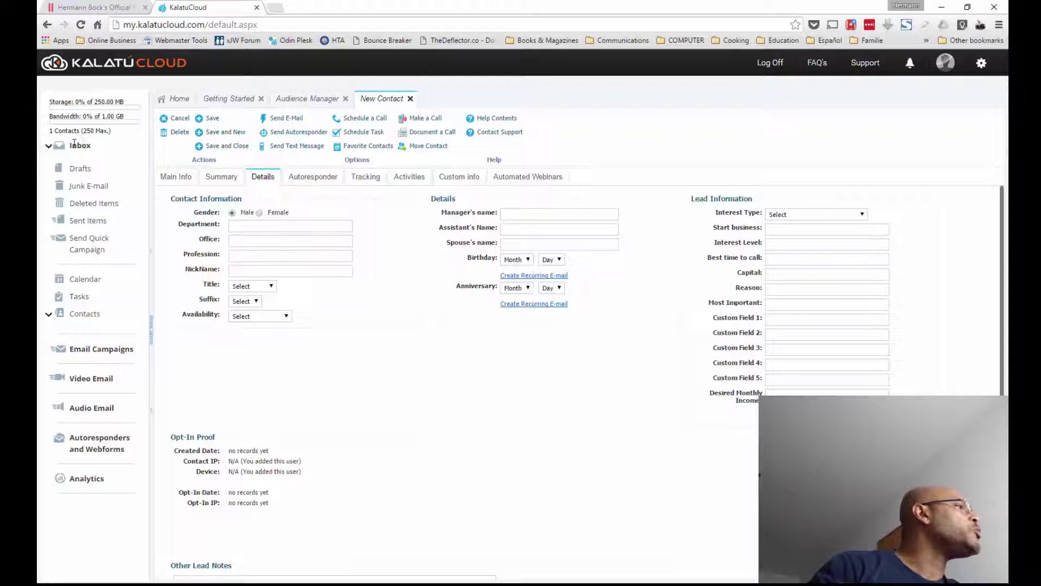
Expand the Contacts group in the navigation and try to open the new contact's Custom info section.
click(49, 315)
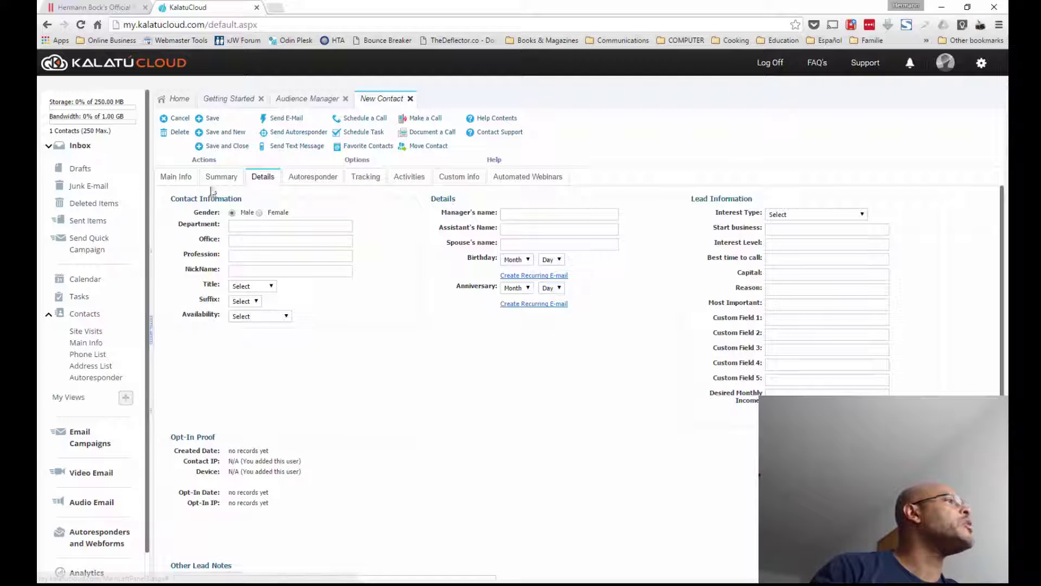
click(457, 177)
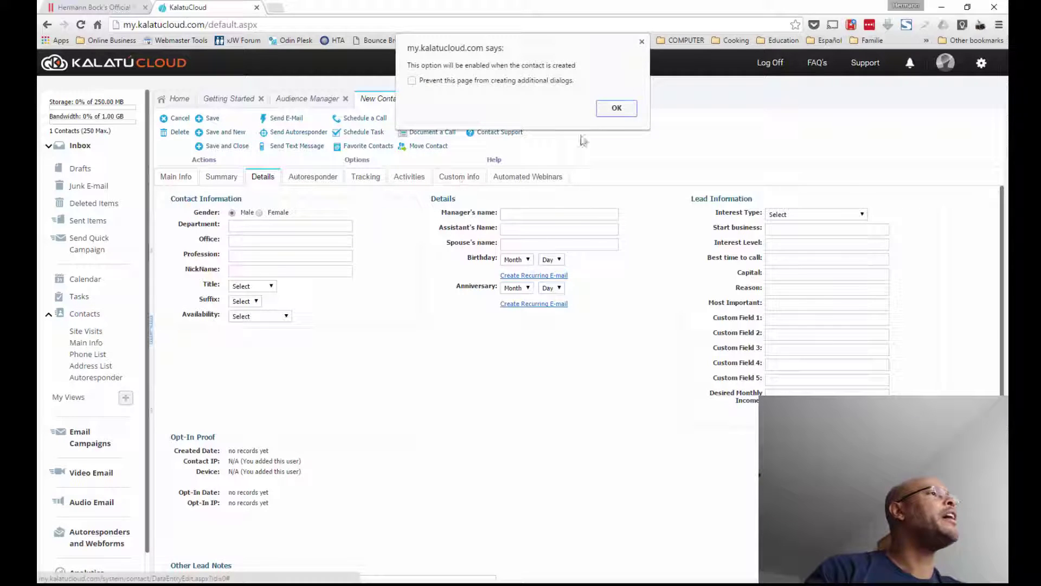
click(617, 108)
Open the existing contact's record for editing from the Audience Manager's contact list.
click(172, 98)
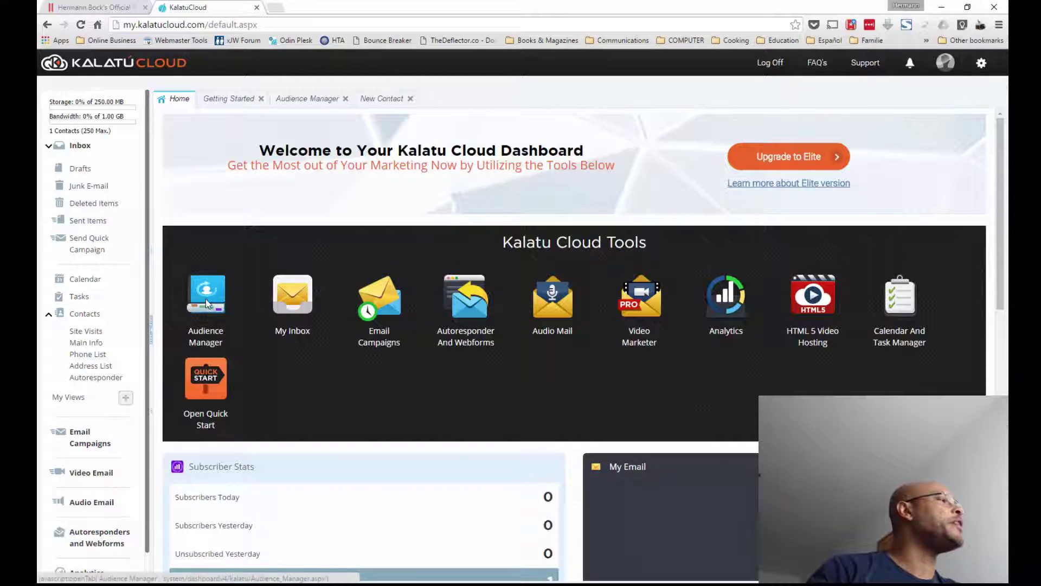
click(211, 314)
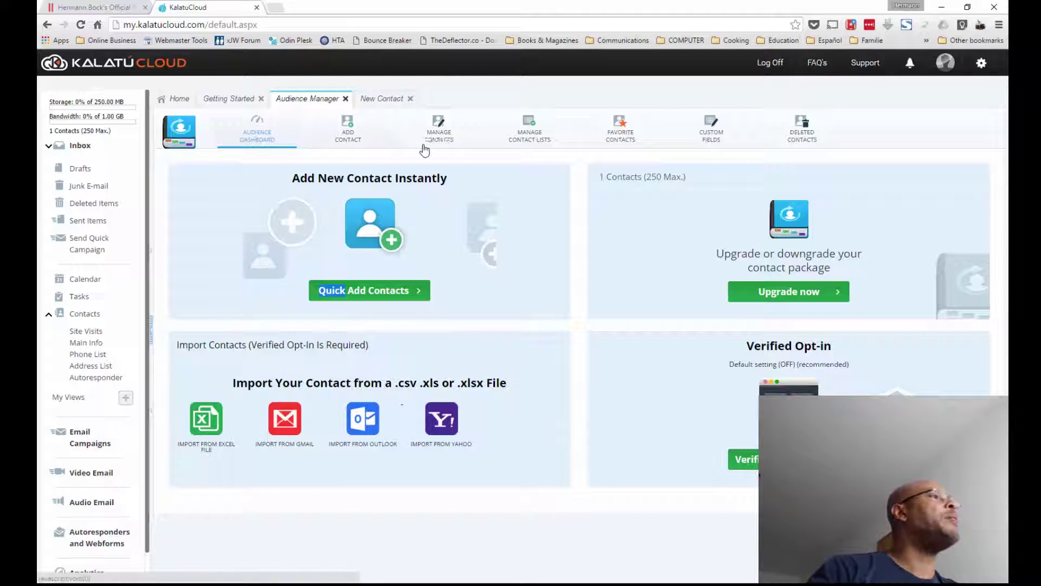
click(450, 140)
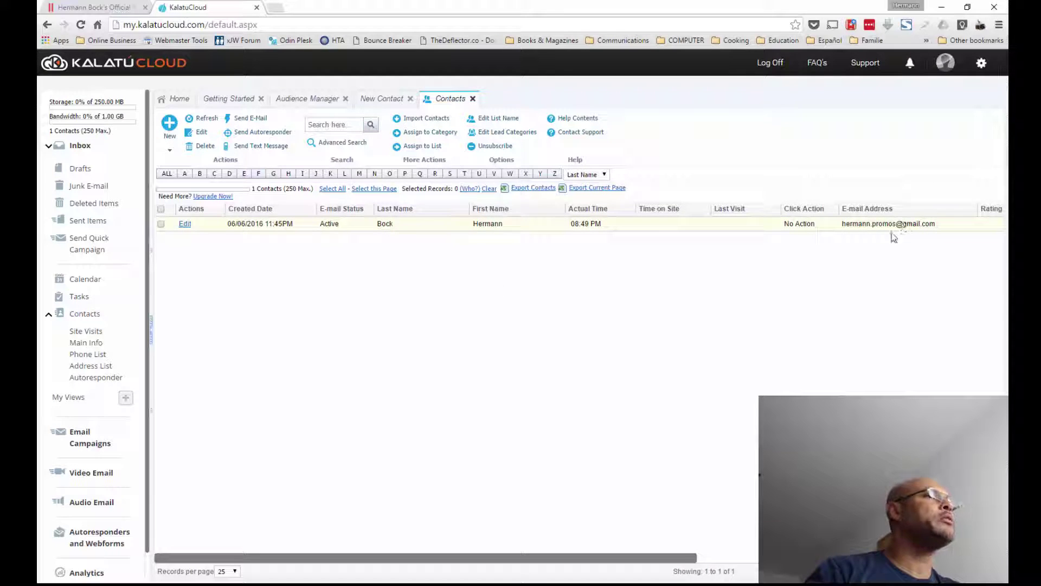
click(185, 225)
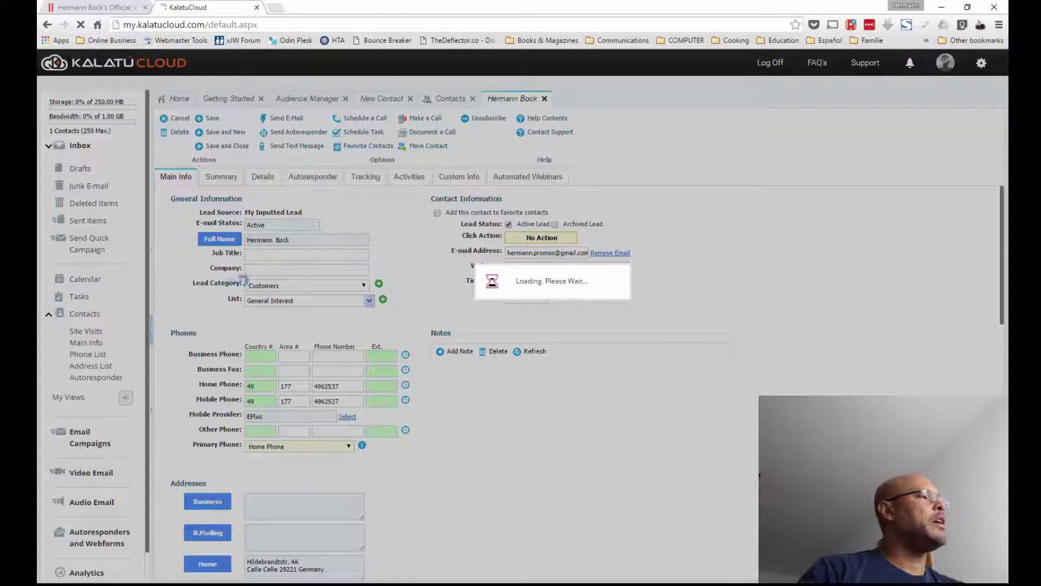
Look through the existing contact's Autoresponder, Tracking, Activities and Custom info sections.
click(305, 178)
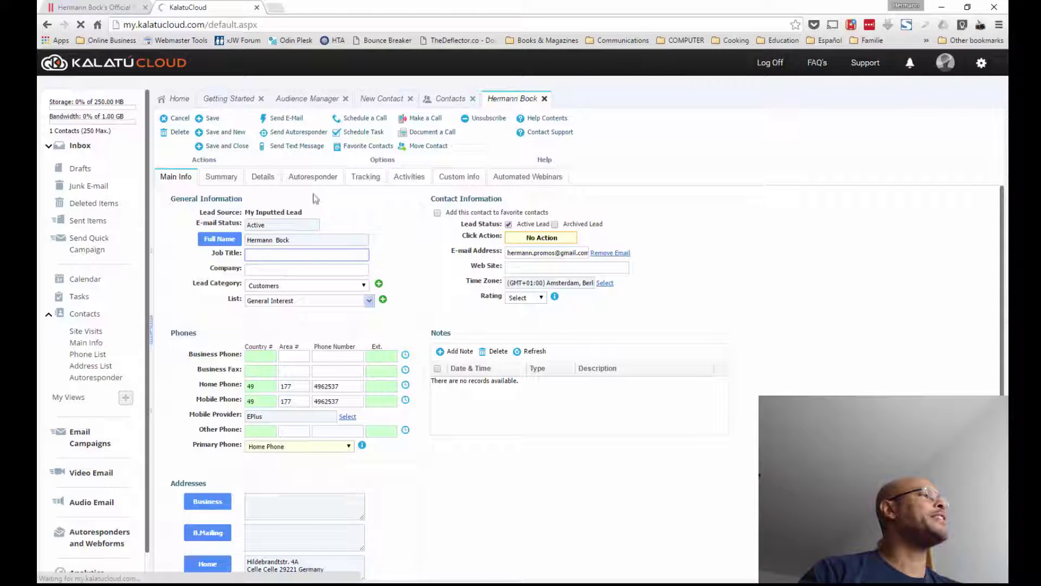
click(311, 179)
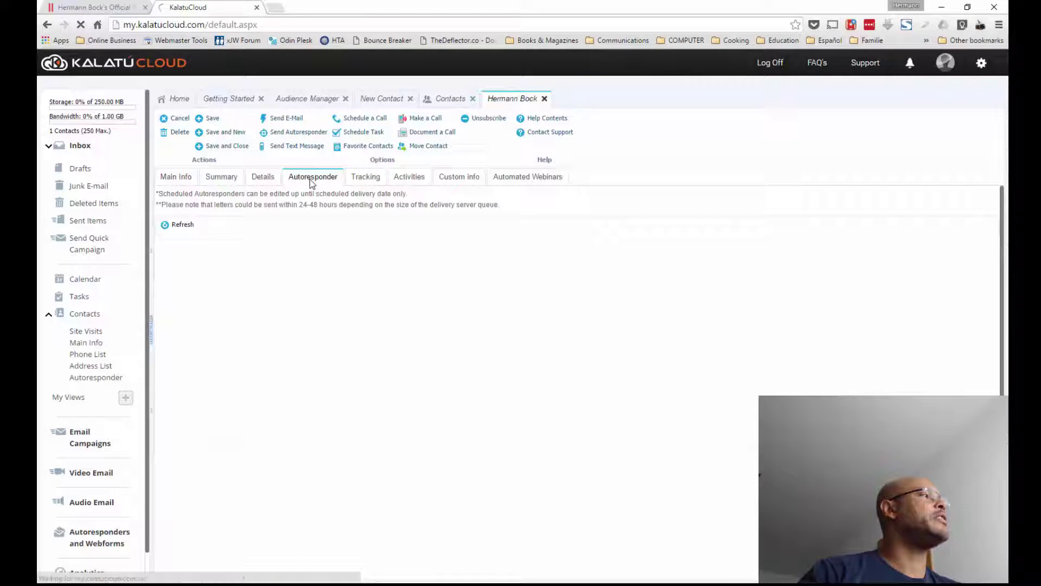
click(365, 178)
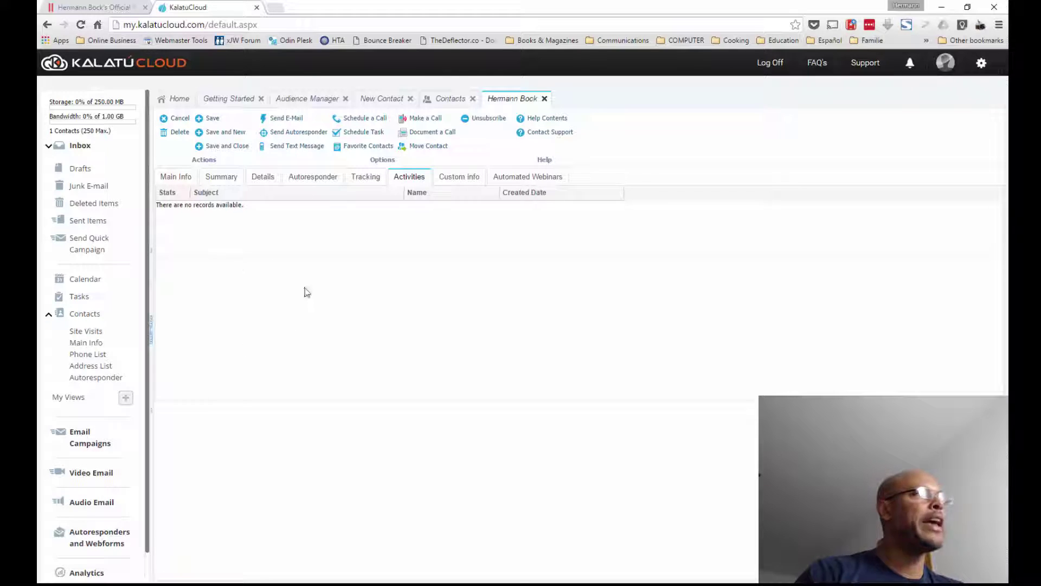
click(458, 181)
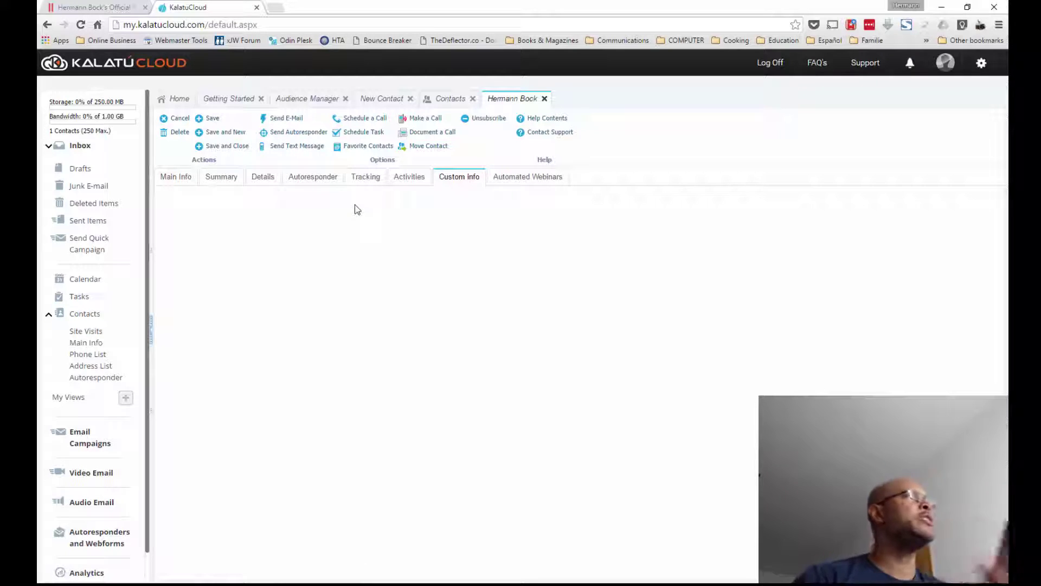
Return to the existing contact's record by way of the dashboard and view its Tracking section.
click(189, 102)
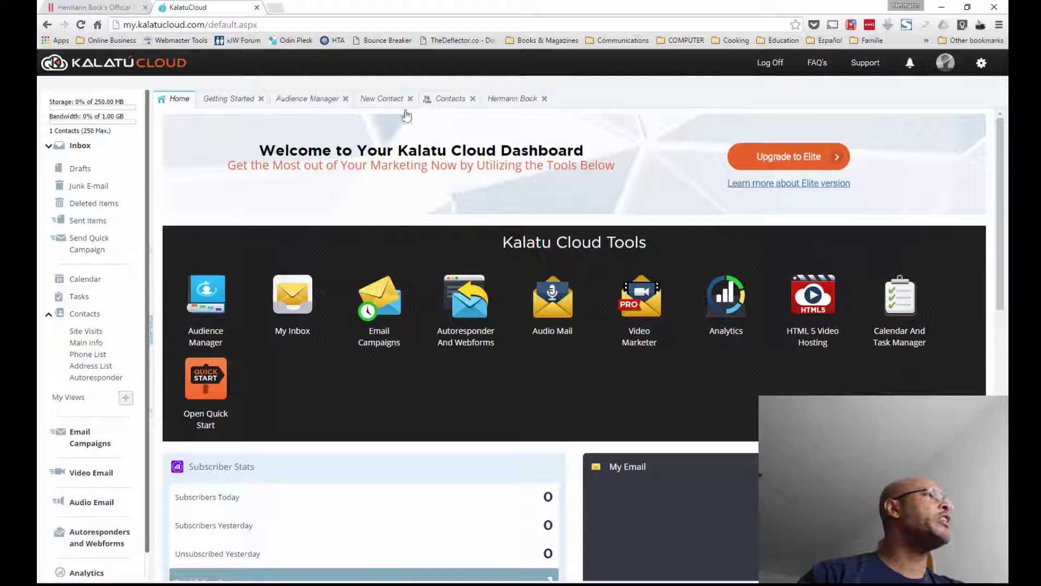
click(447, 105)
click(508, 103)
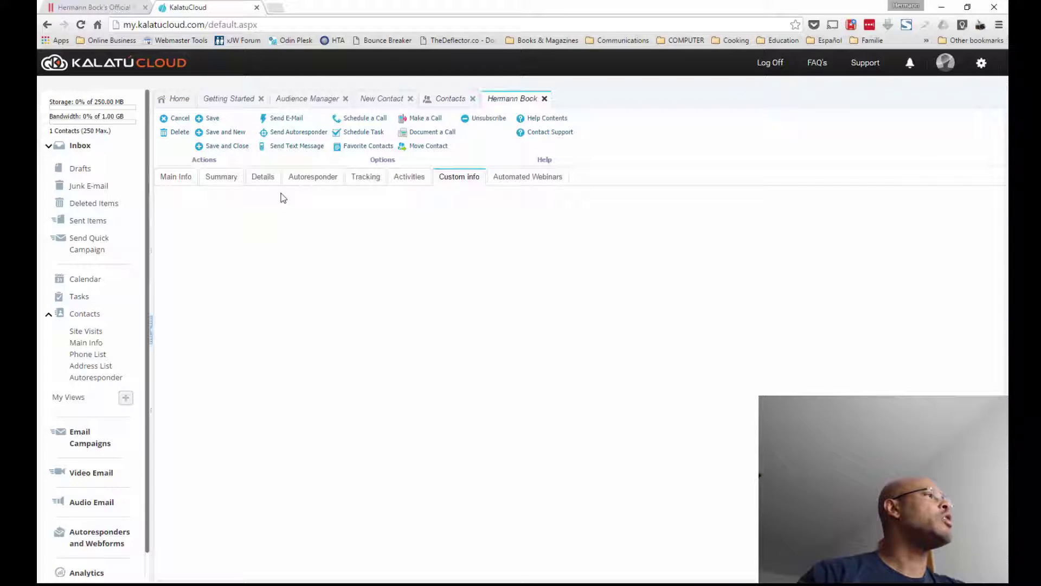
click(362, 181)
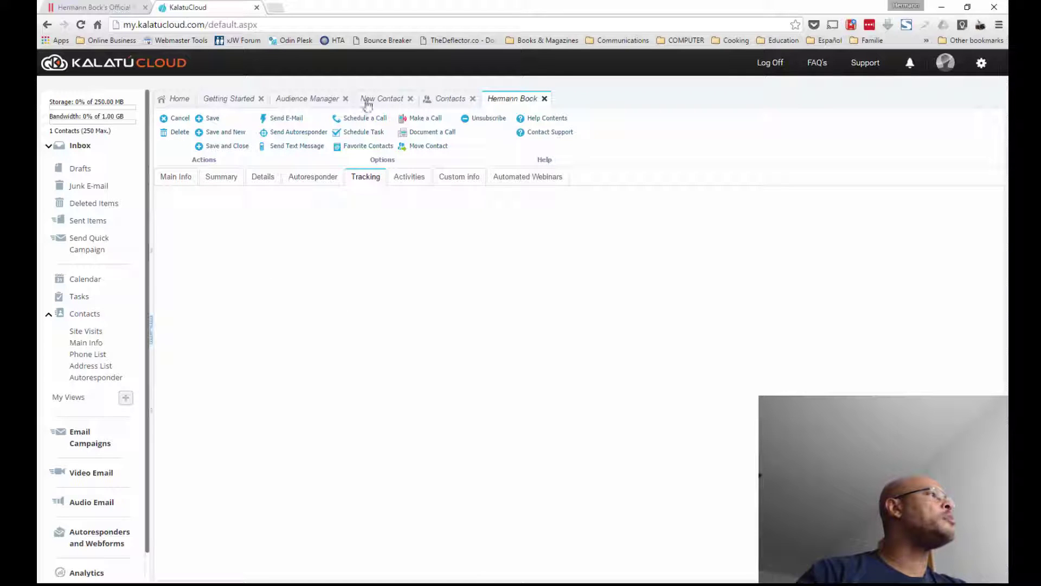
Open the Calendar And Task Manager from the Kalatu Cloud Tools on the home dashboard.
click(184, 100)
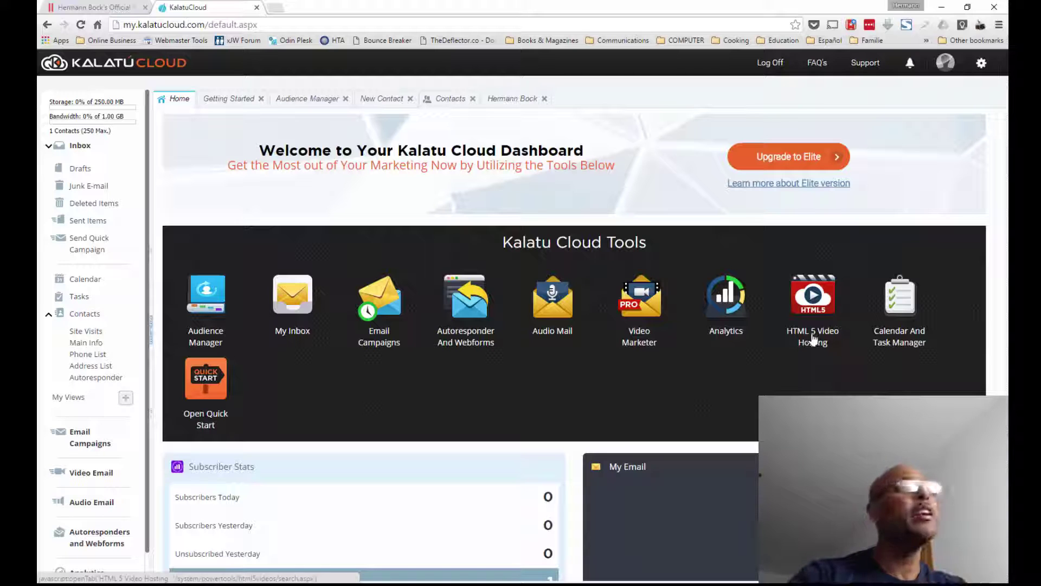
click(910, 331)
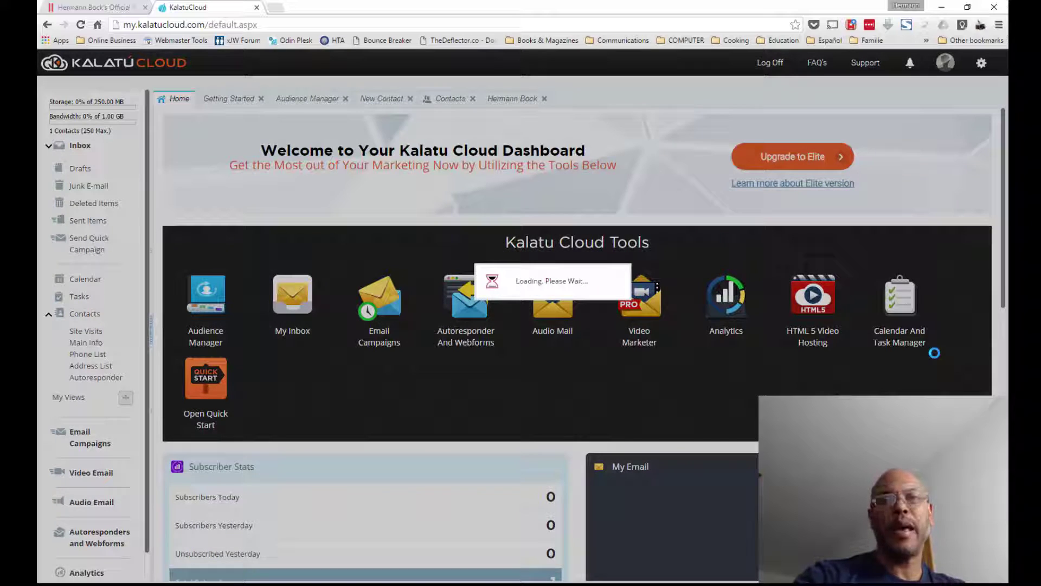